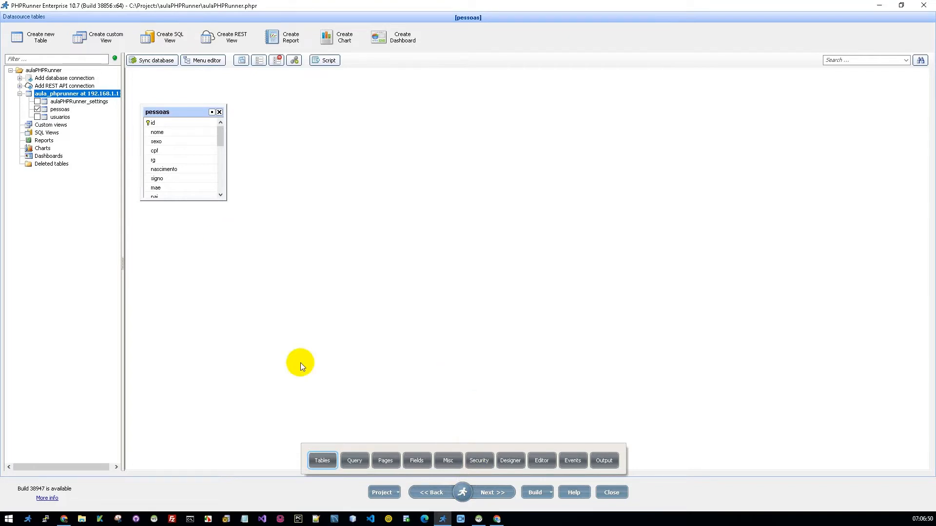
Step: Open the project's Security page from the page navigator
left_click(461, 493)
left_click(464, 493)
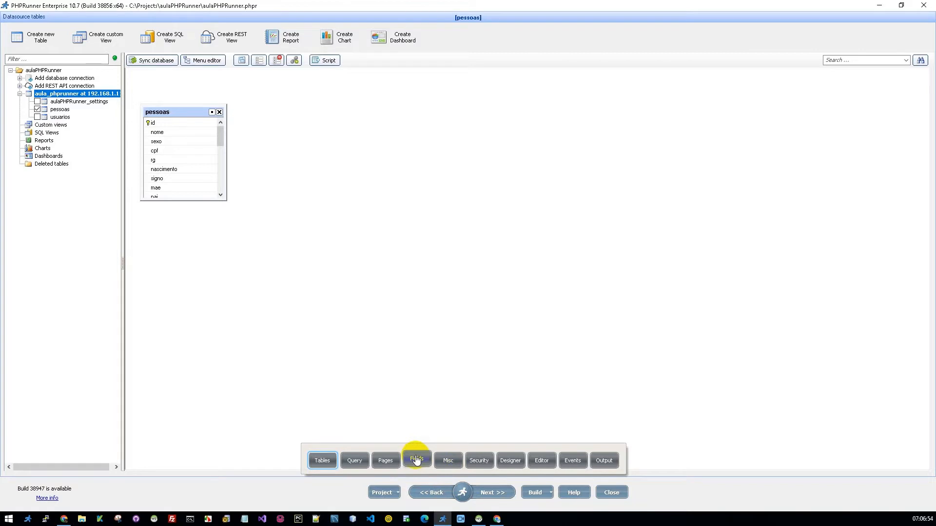
left_click(472, 456)
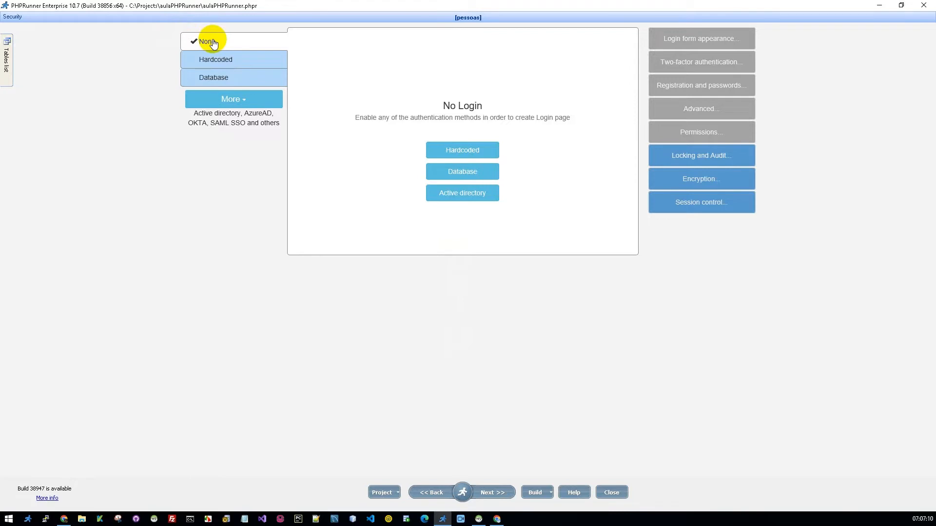
Step: Examine the Hardcoded, Database and More authentication options, returning to None
left_click(219, 60)
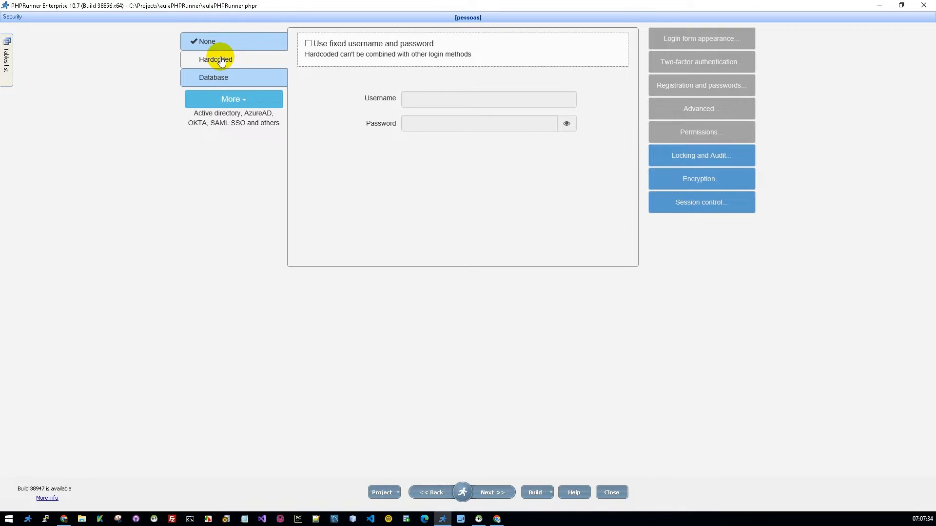
left_click(215, 106)
left_click(213, 79)
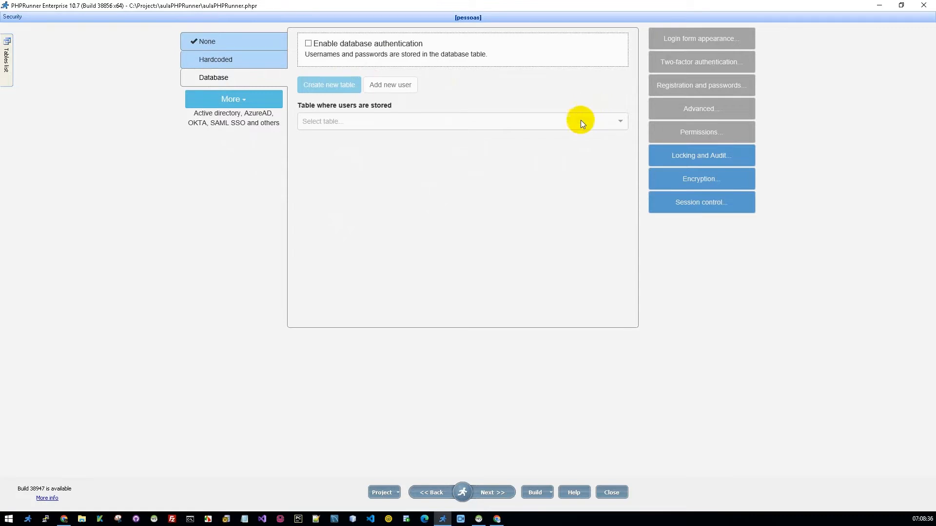
left_click(225, 101)
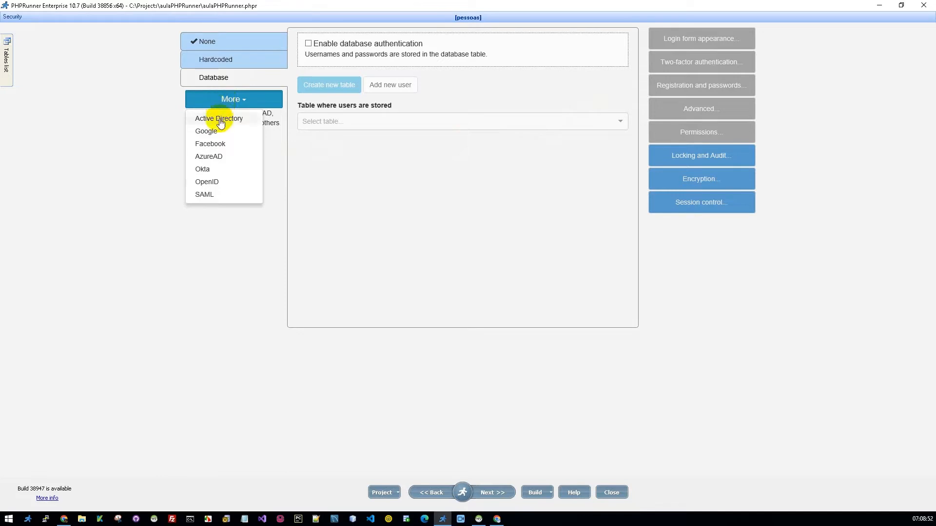
left_click(367, 182)
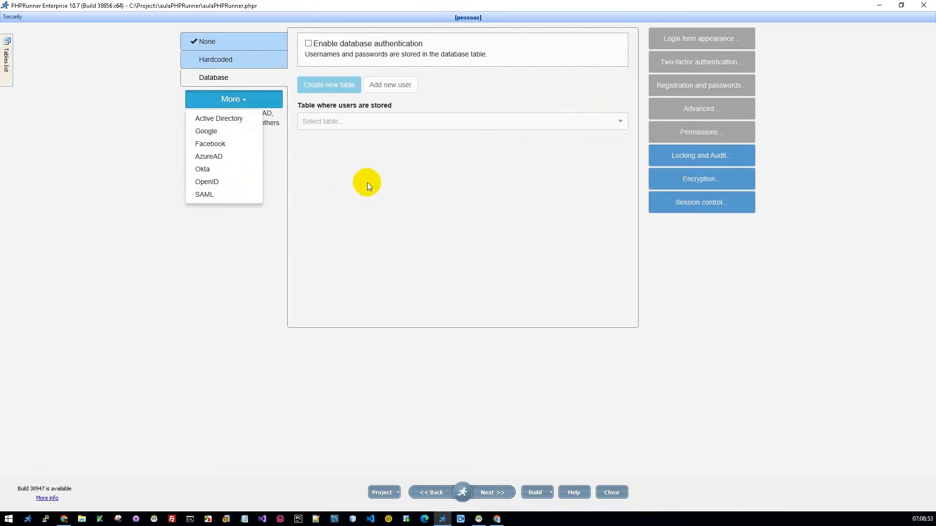
left_click(213, 46)
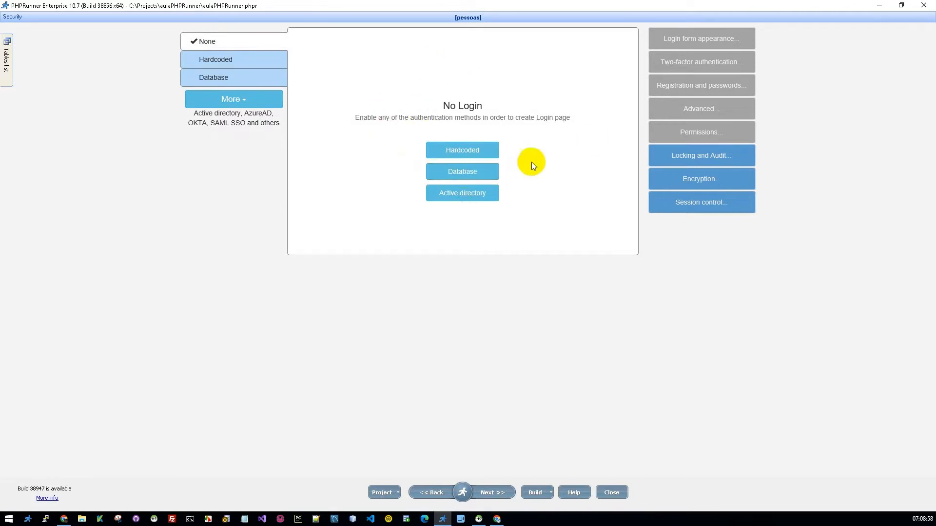
Step: Enable hardcoded login with a fixed username and password and set the username to teste
left_click(217, 60)
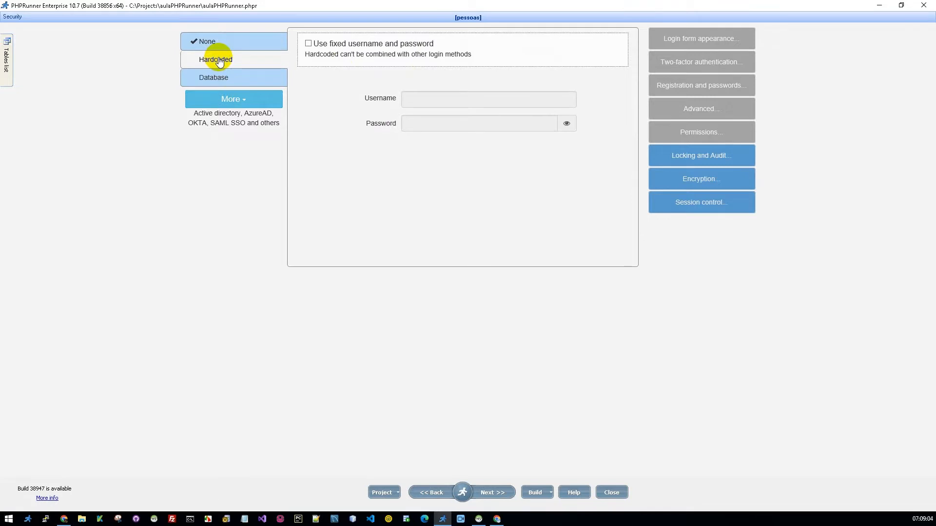
left_click(307, 44)
left_click(424, 97)
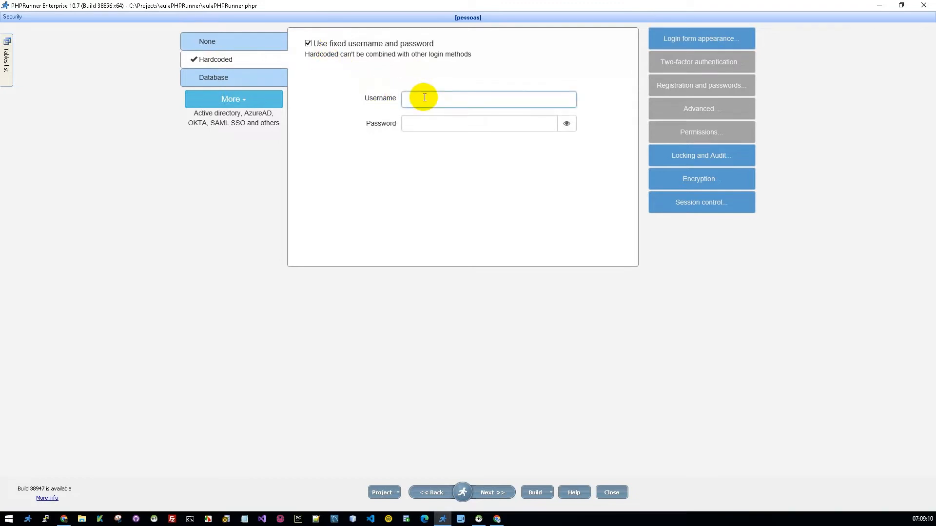
type("teste")
Step: Enter the hardcoded login password and toggle its visibility on and off
left_click(419, 124)
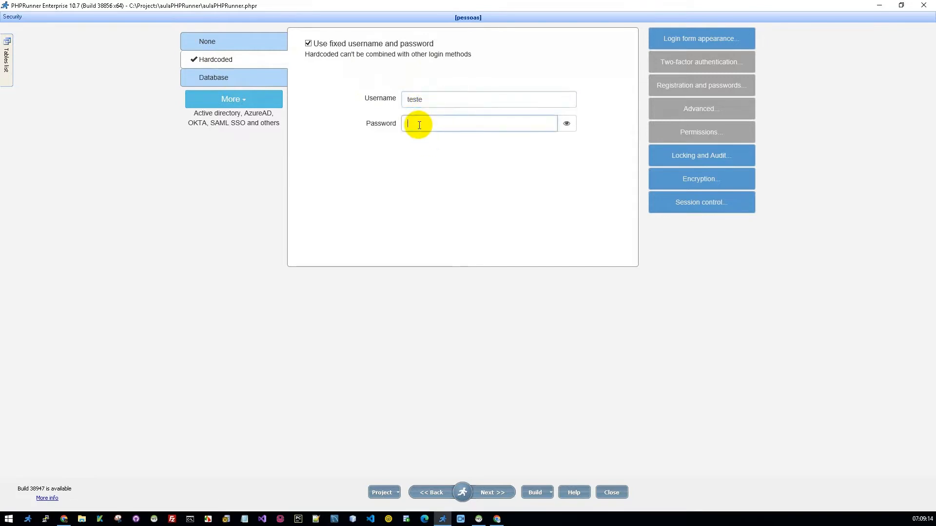
type("teste")
left_click(565, 124)
left_click(566, 124)
Step: Build the project, switch to the browser and reload the running app
left_click(532, 493)
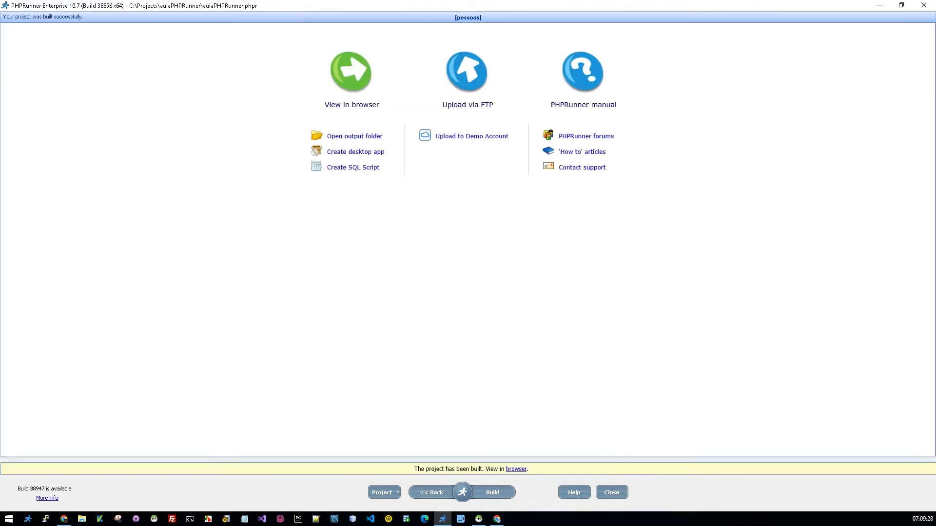
key("alt+Tab")
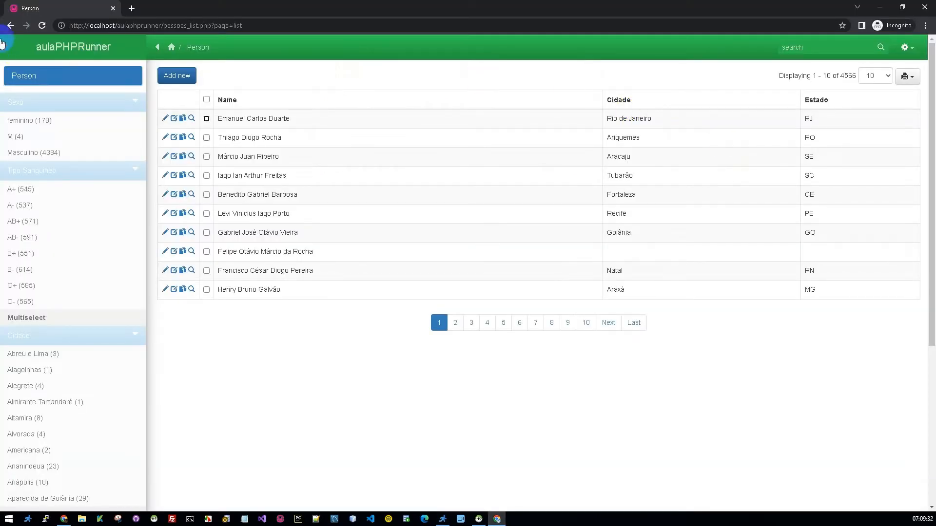
left_click(42, 25)
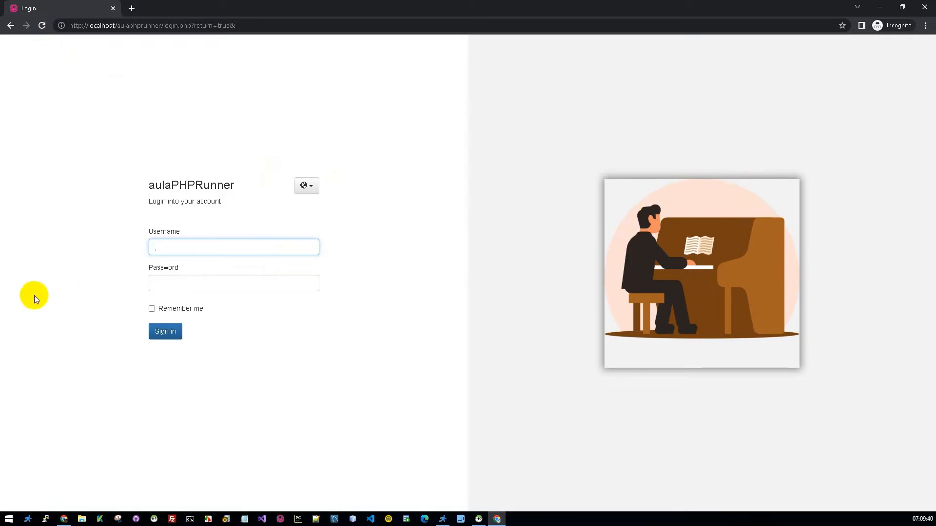
Step: Switch the login page language to Português (Brasil)
left_click(306, 188)
left_click(305, 188)
left_click(306, 187)
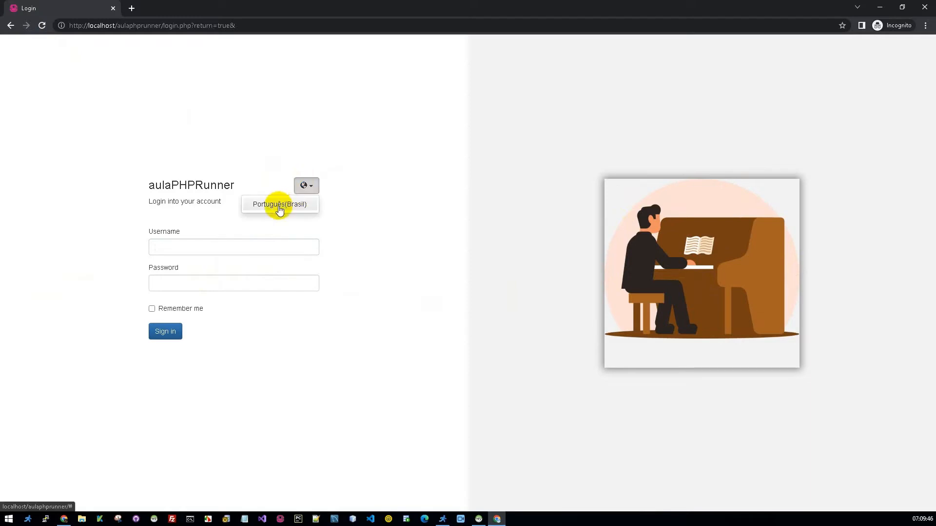
left_click(320, 145)
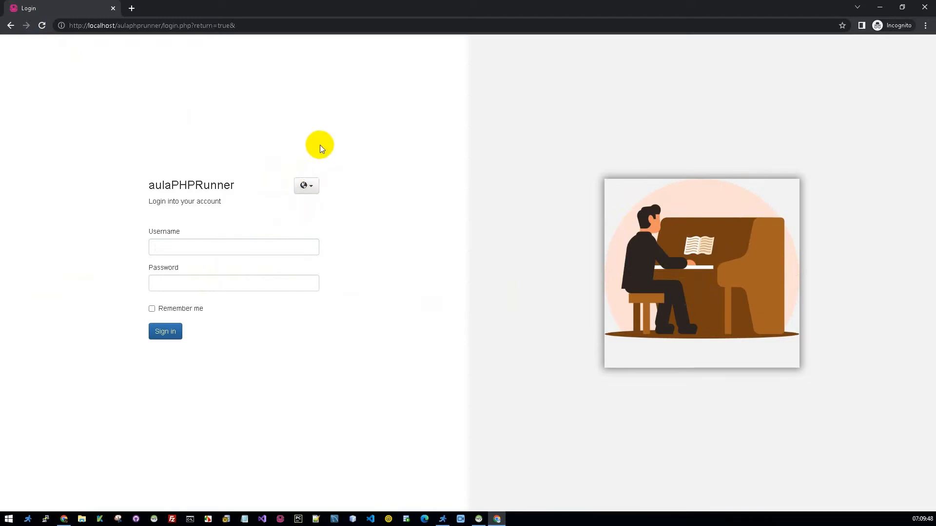
left_click(309, 187)
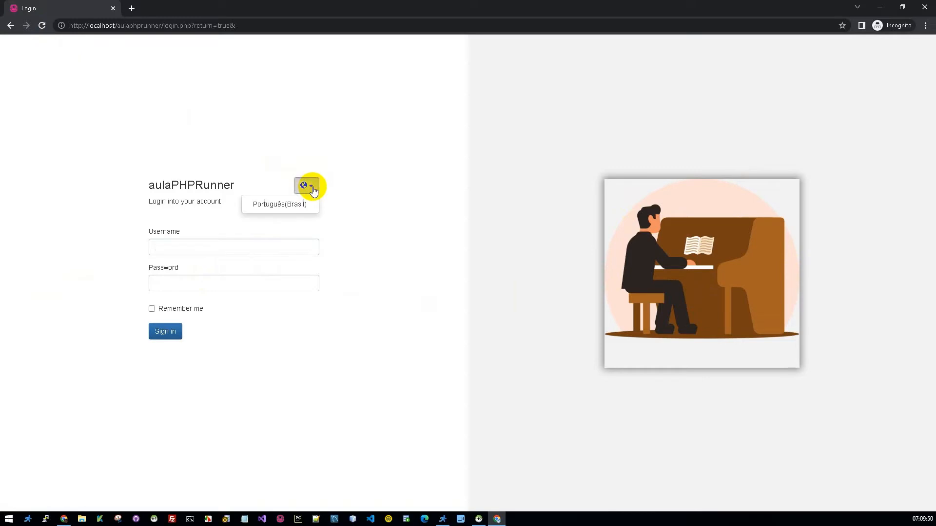
left_click(263, 211)
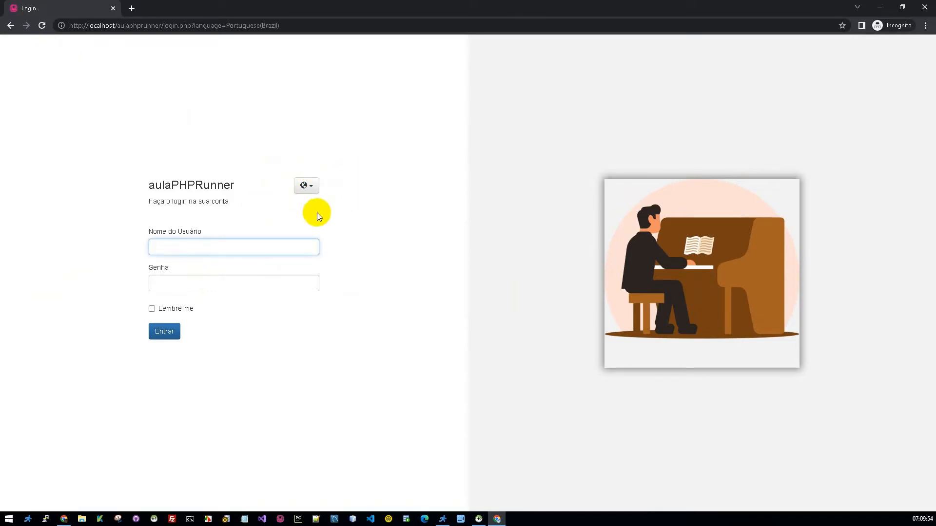
Step: Sign in to the app as teste with the hardcoded password
left_click(204, 245)
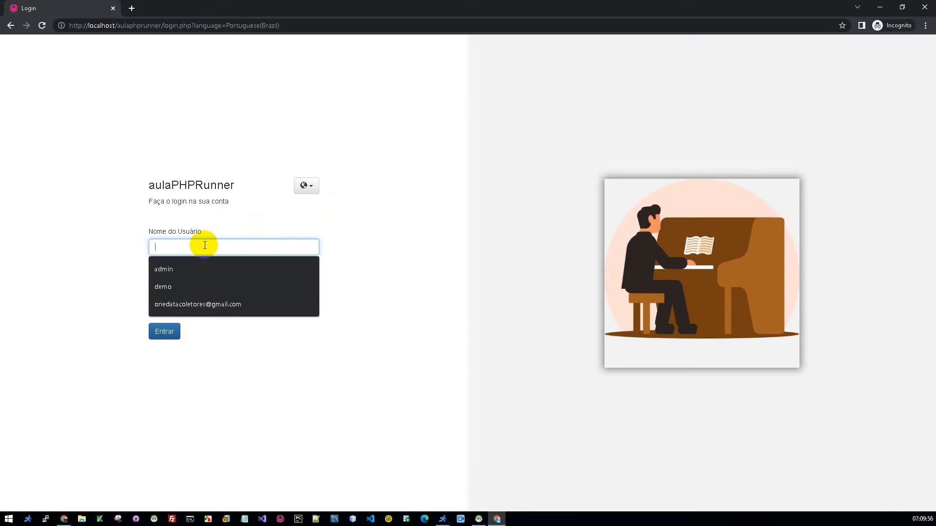
type("teste")
key("Tab")
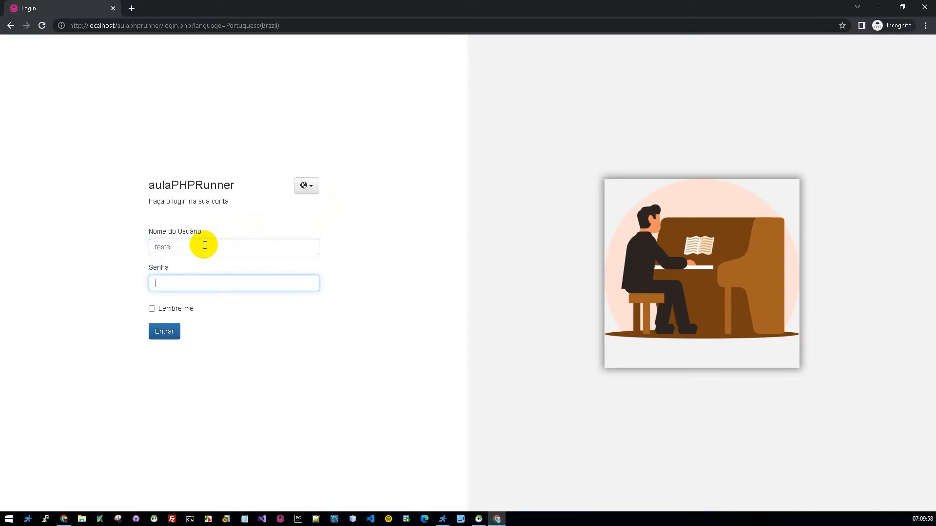
type("teste")
left_click(164, 331)
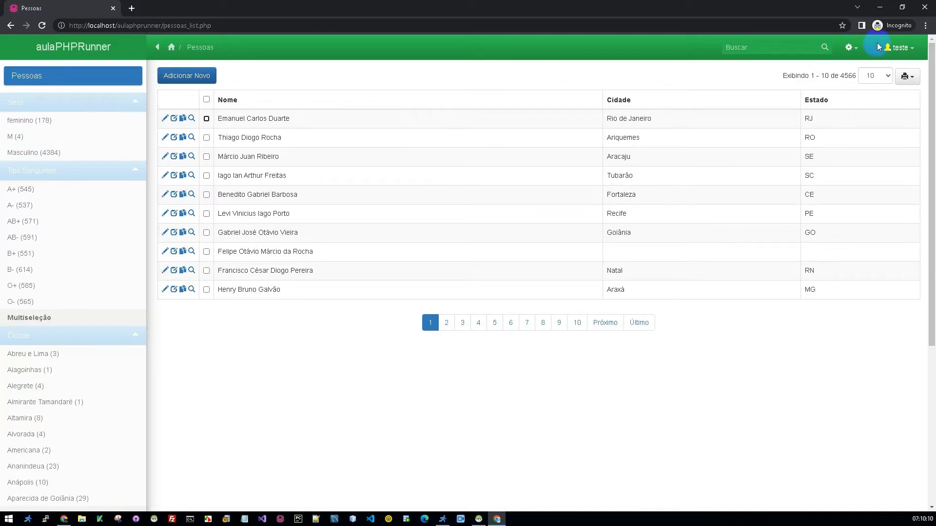
Step: Log out of the app through the user menu
left_click(899, 48)
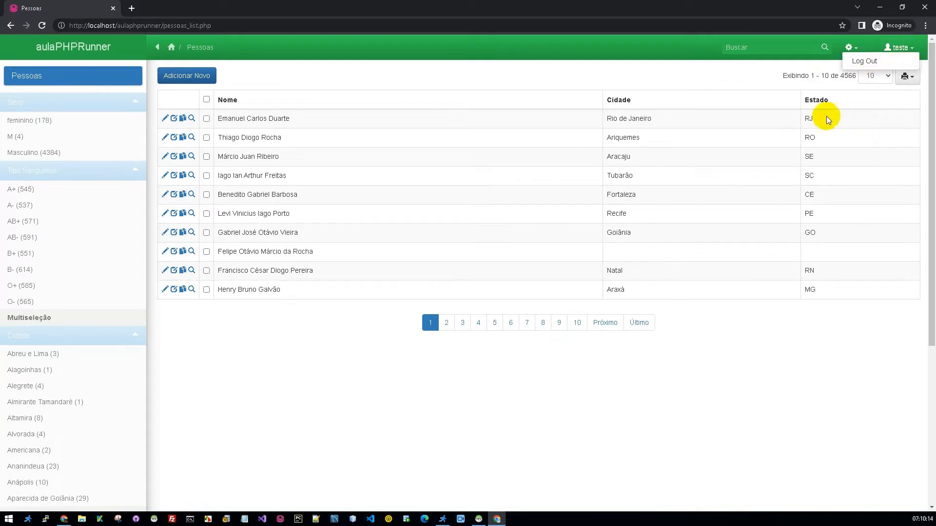
left_click(719, 74)
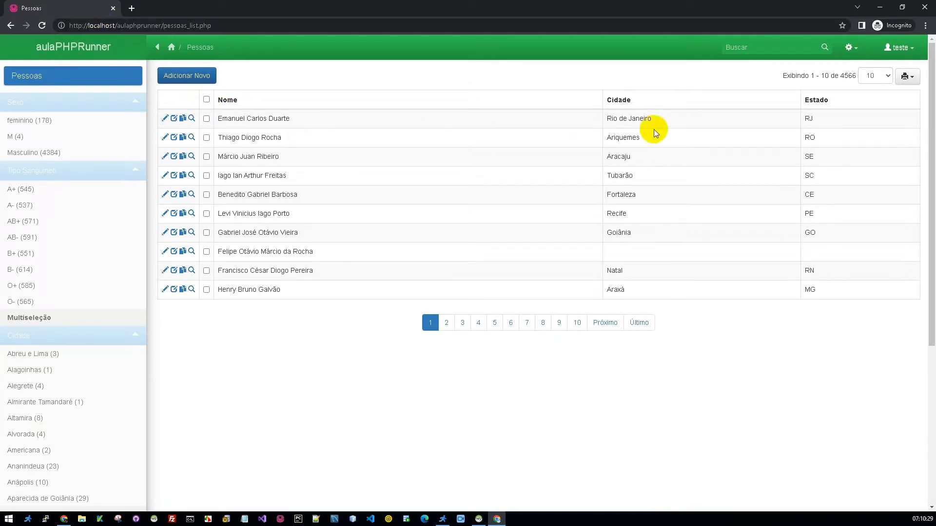
left_click(899, 48)
left_click(864, 61)
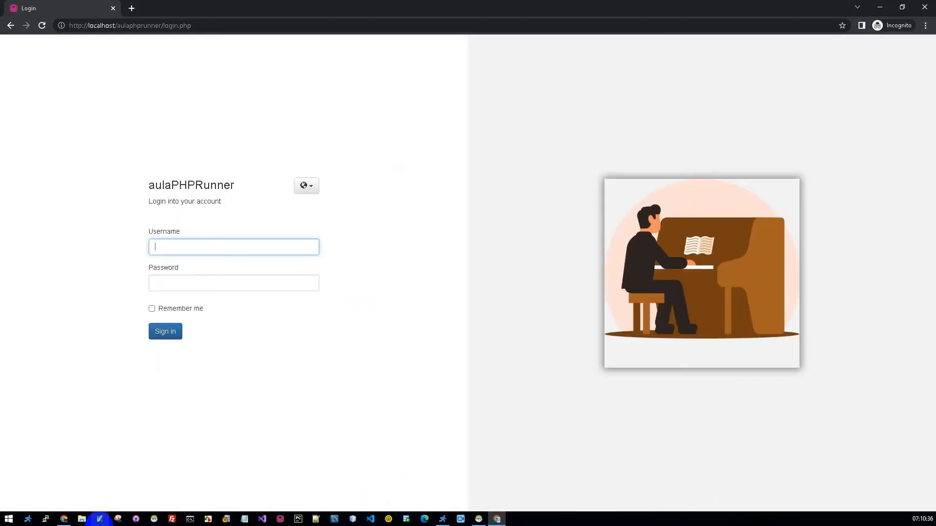
Step: Switch back to PHPRunner and return to the Security page
left_click(442, 519)
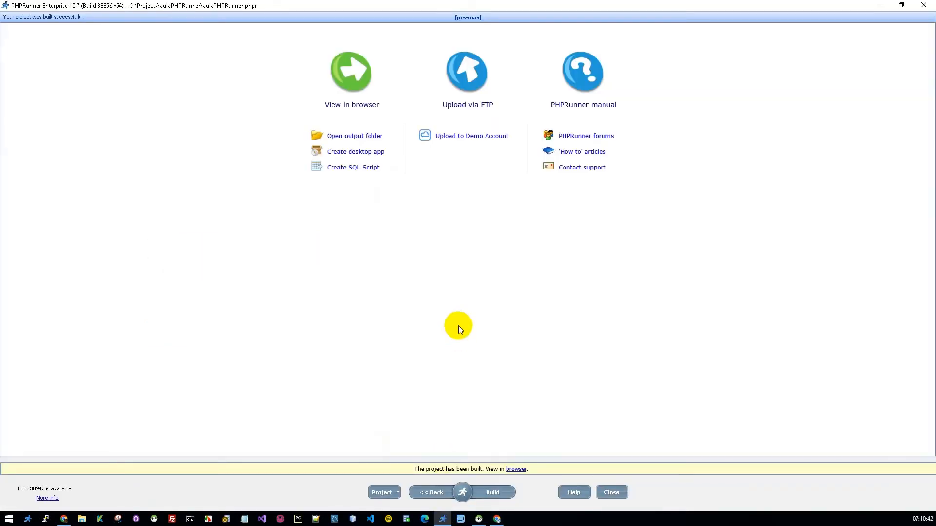
mouse_move(461, 495)
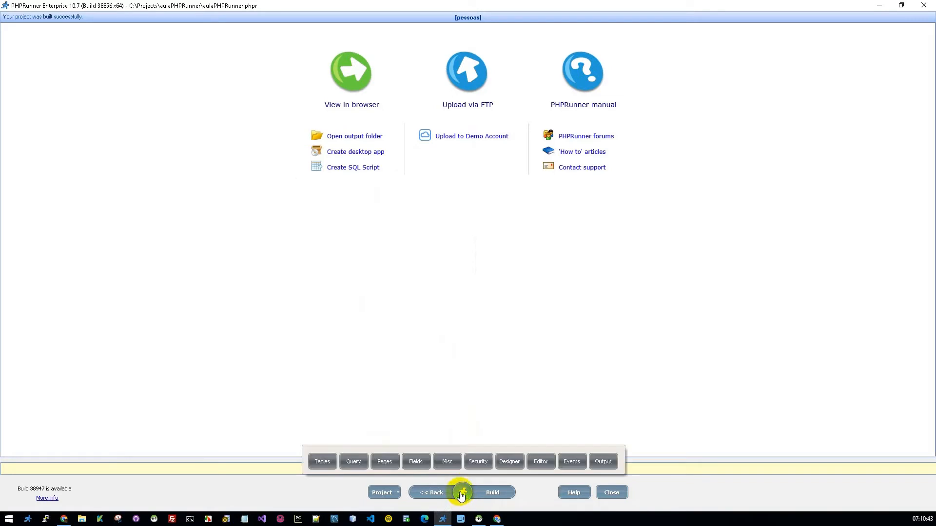
left_click(446, 461)
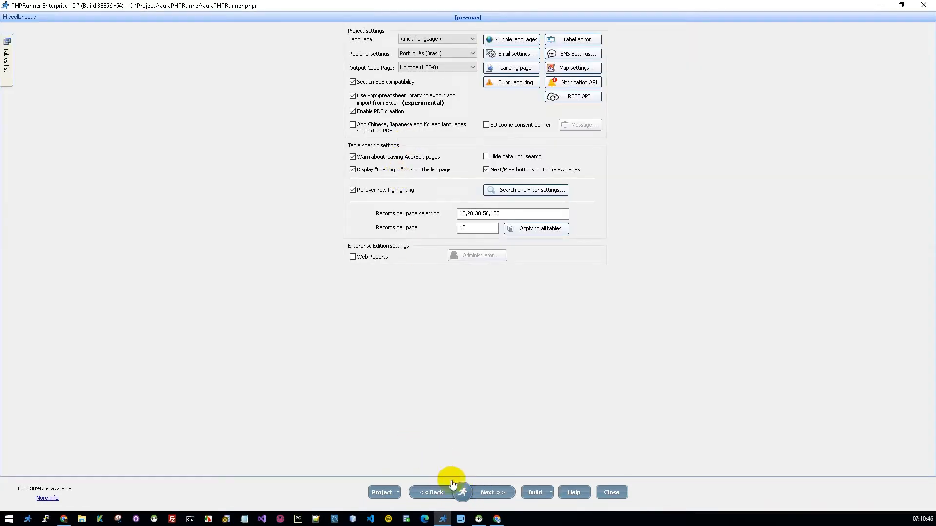
mouse_move(461, 496)
left_click(475, 460)
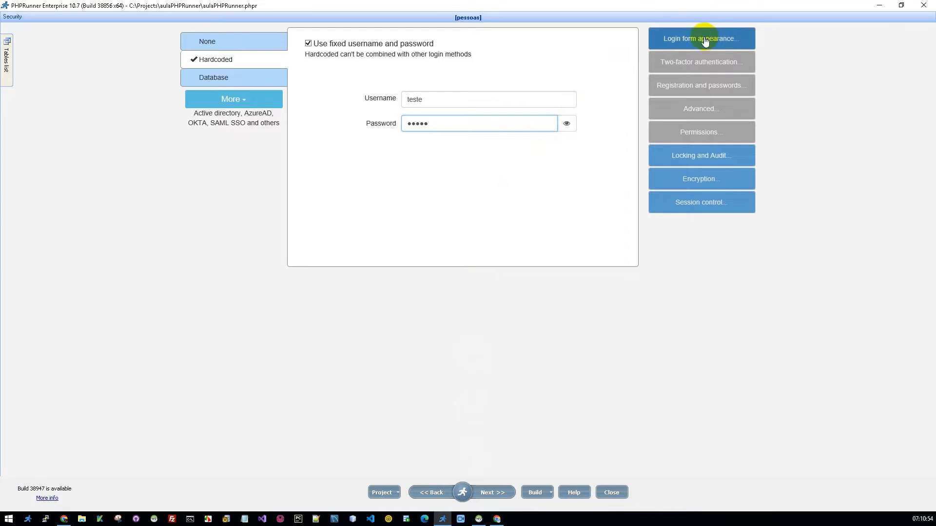
Step: Open the login form appearance settings and preview the Popup and Embedded display modes, keeping Separate page
left_click(529, 184)
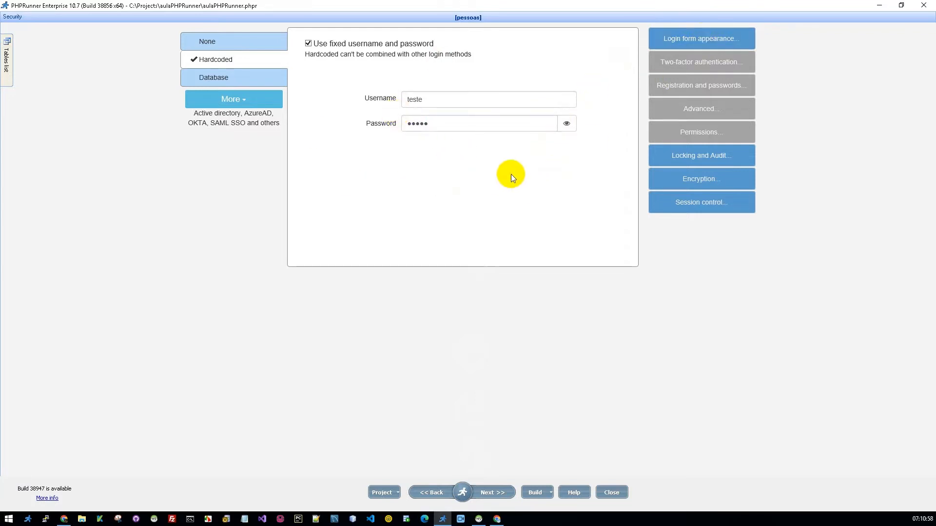
left_click(699, 38)
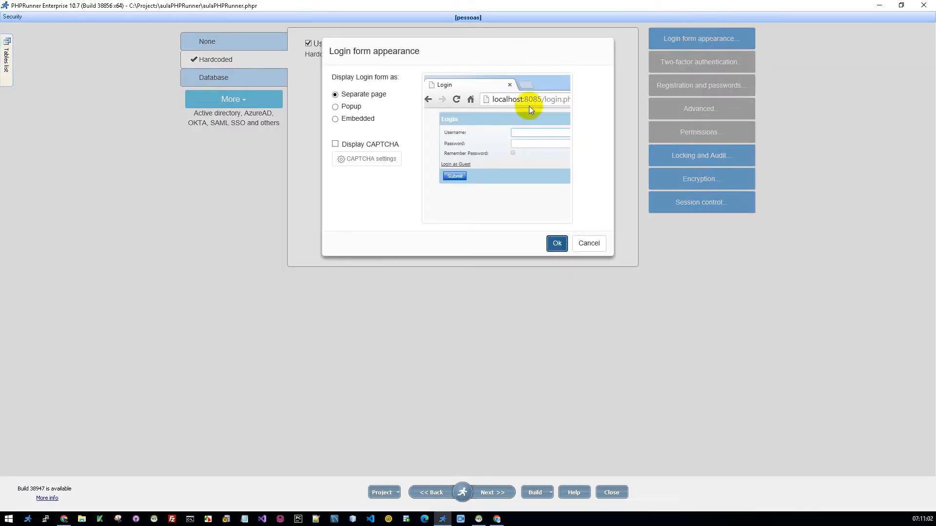
left_click(335, 107)
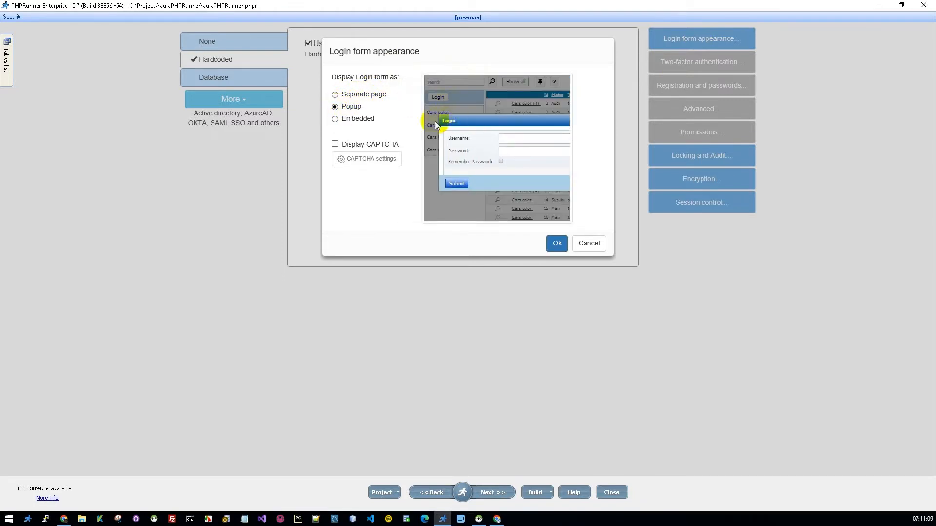
left_click(335, 119)
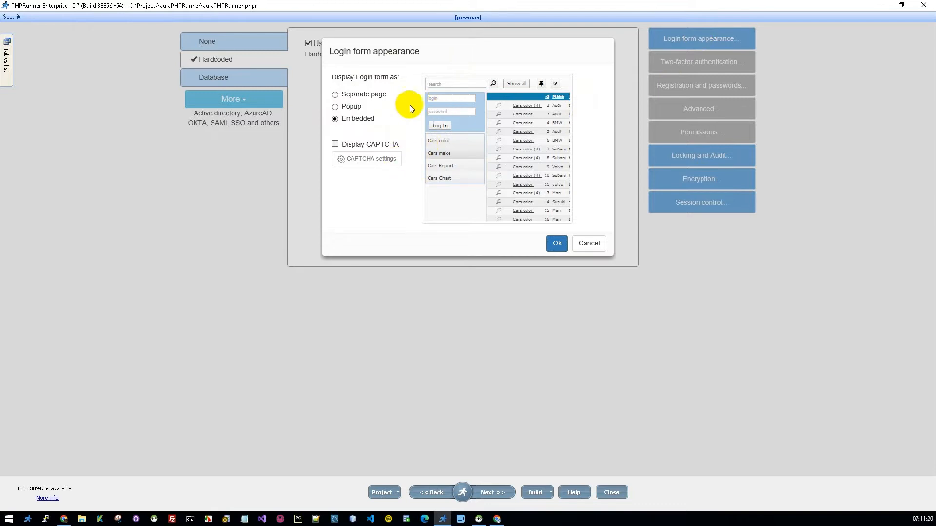
left_click(335, 94)
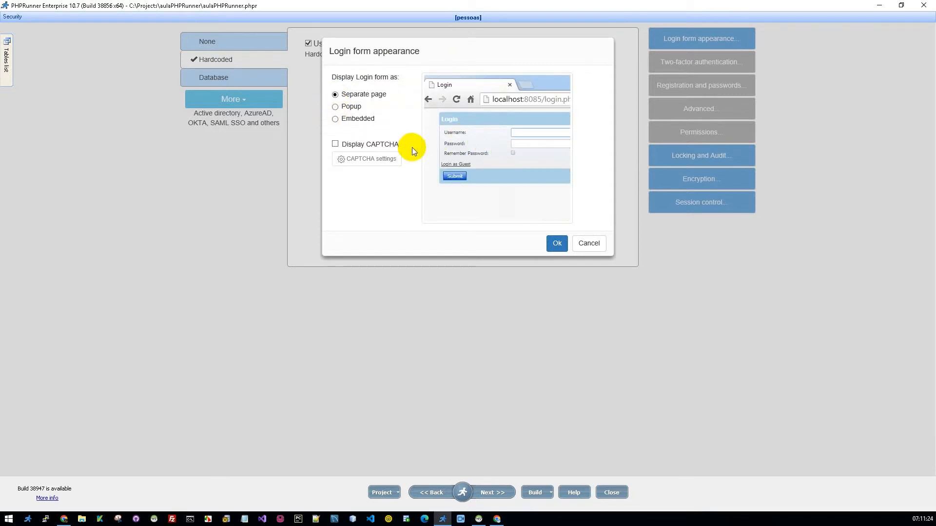
Step: Try enabling CAPTCHA on the login form and review its CAPTCHA settings, cancelling both dialogs
left_click(335, 144)
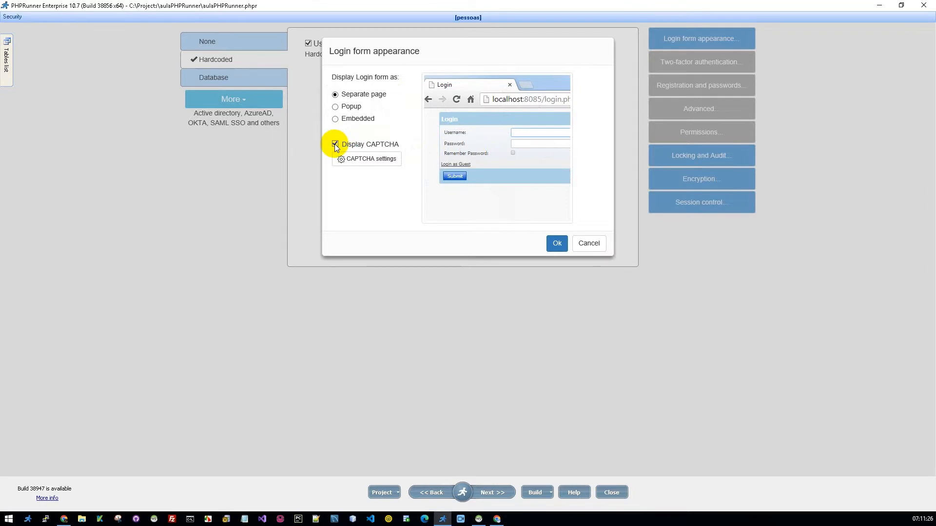
left_click(349, 160)
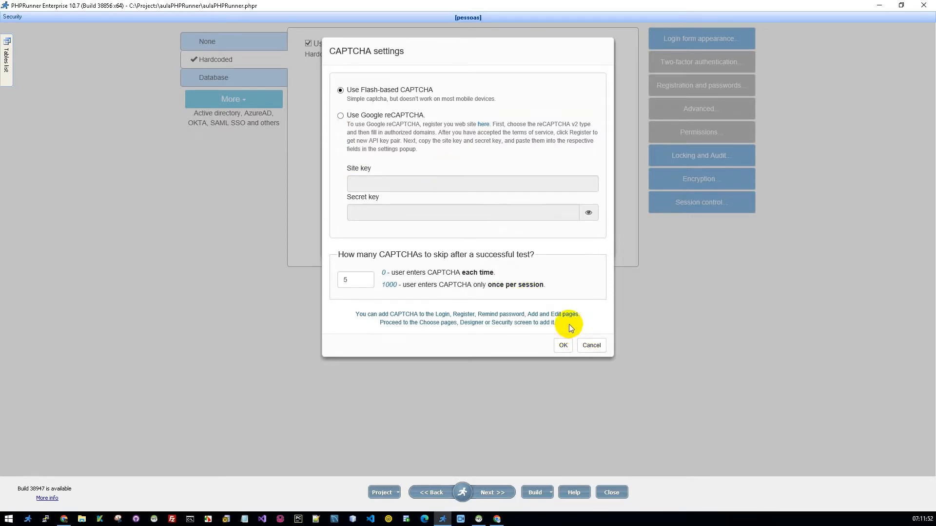
left_click(591, 346)
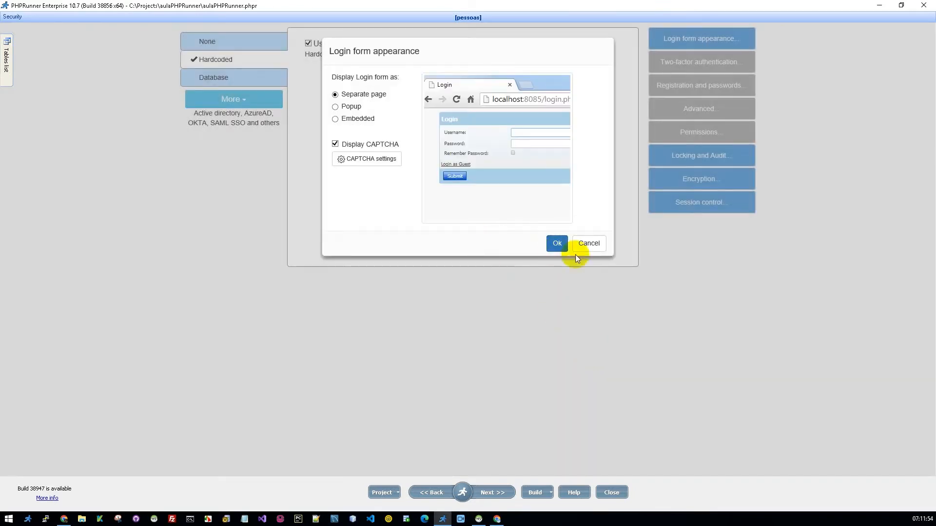
left_click(587, 242)
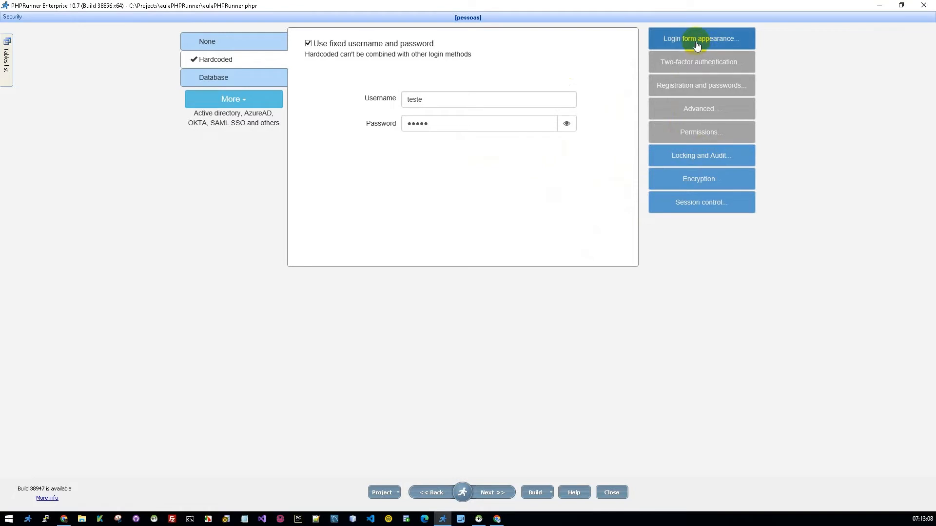
Step: Open Locking and Audit and set audit logging to the database, logging table modifications and login/logout actions
left_click(698, 156)
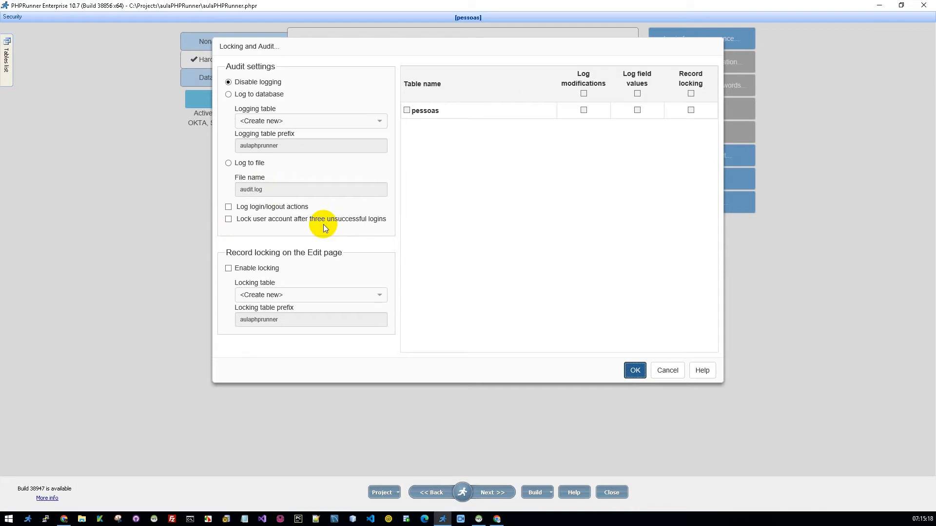
left_click(583, 110)
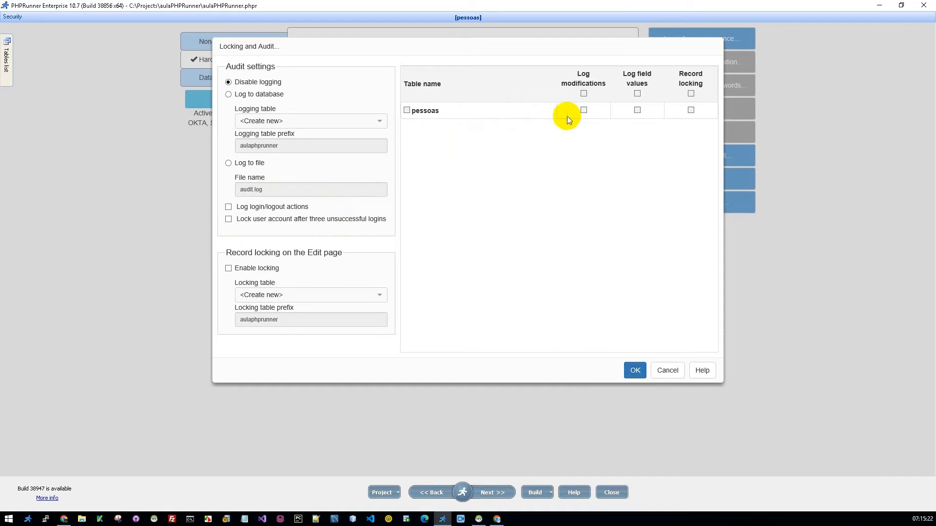
left_click(228, 94)
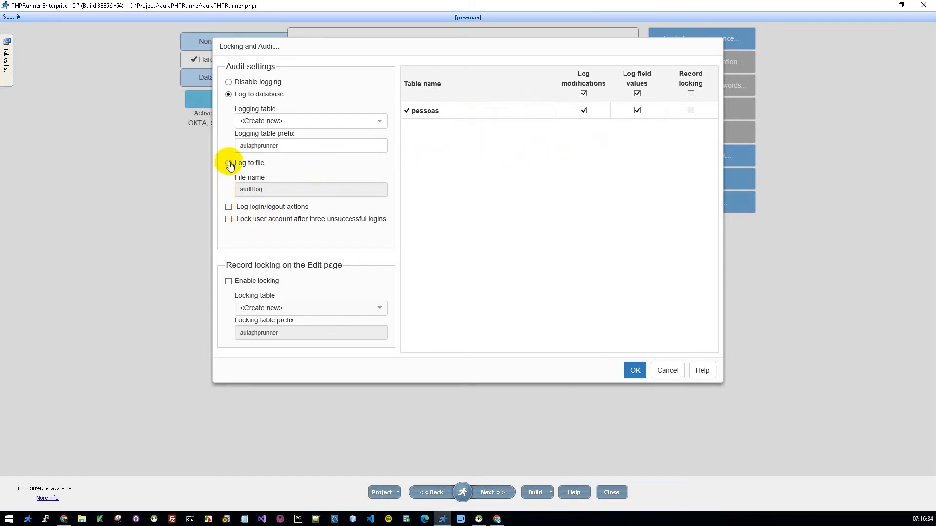
left_click(229, 207)
Step: Enable record locking on the Edit page, turn on record locking for the pessoas table, and confirm the dialog
left_click(228, 281)
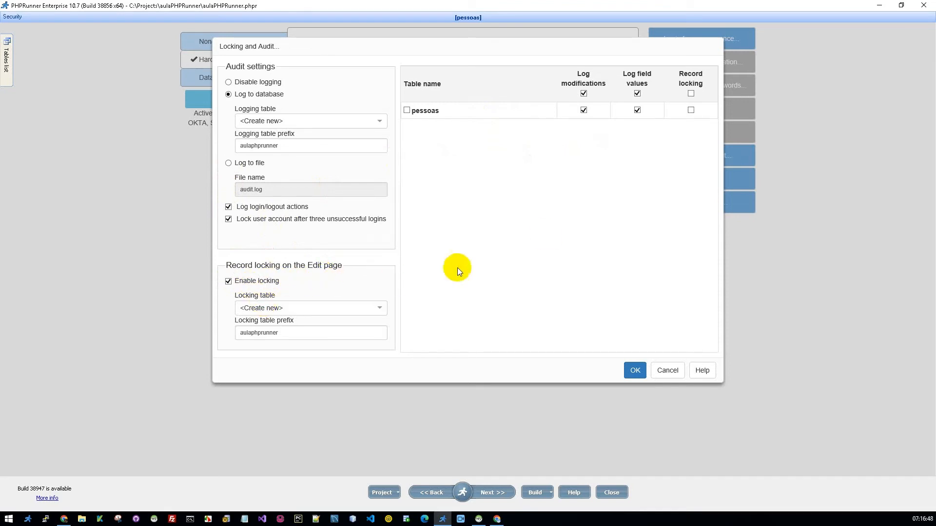
left_click(690, 111)
left_click(640, 372)
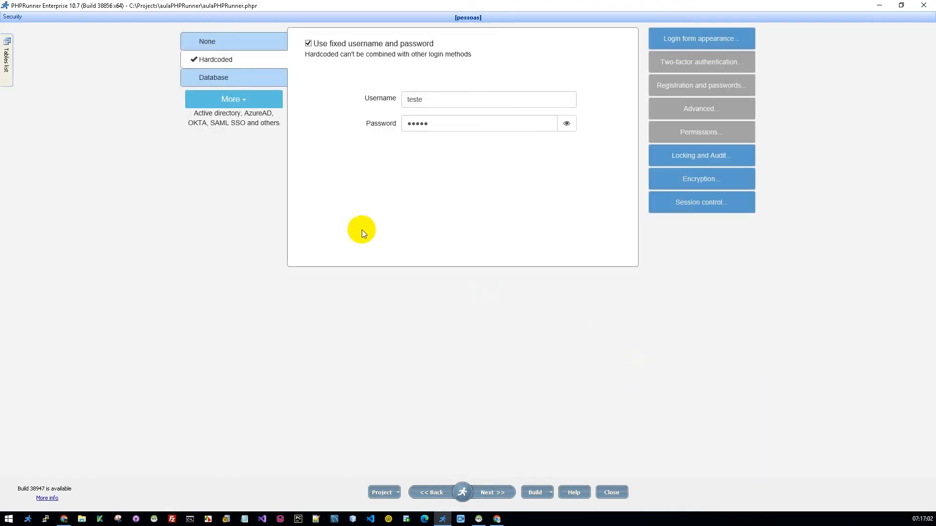
Step: Open the encrypted fields settings for the pessoas table and close them without changes
left_click(698, 179)
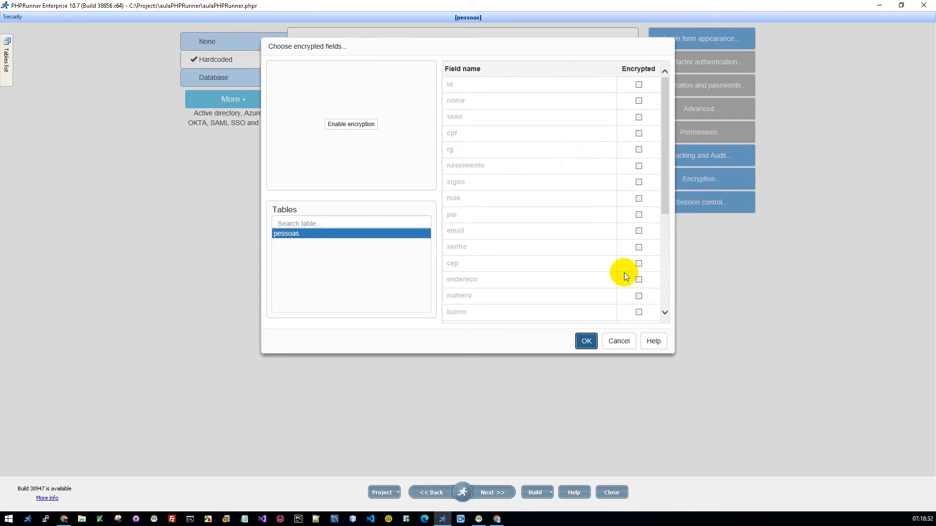
left_click(617, 341)
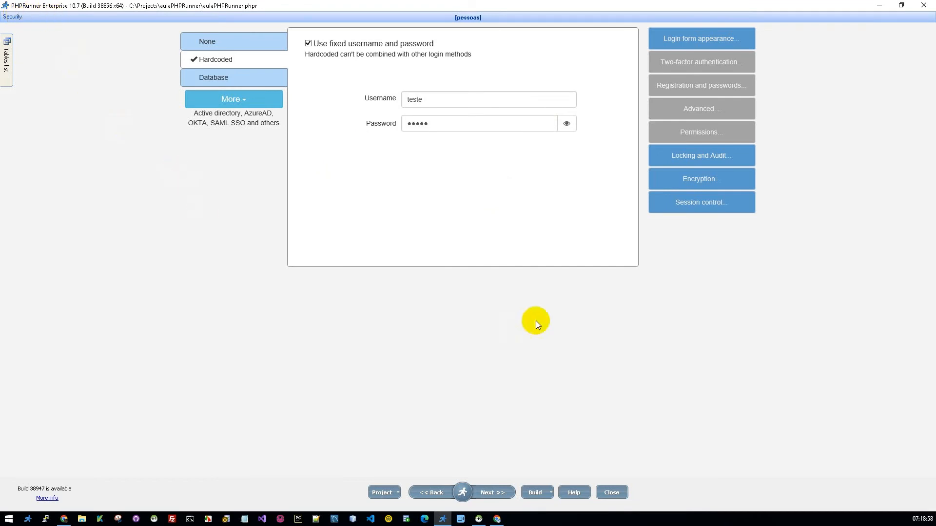
Step: Try session control with sessions expiring after 15 minutes of inactivity, then cancel the session settings
left_click(701, 204)
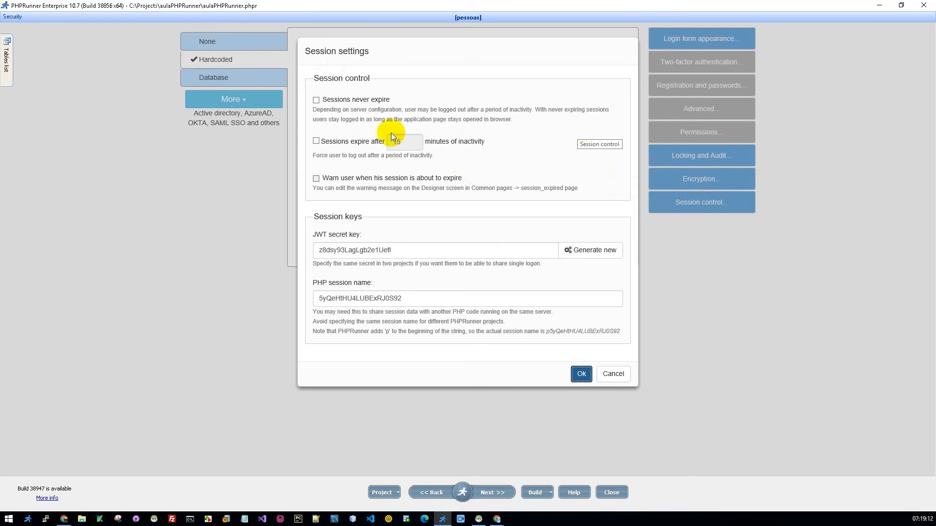
left_click(316, 101)
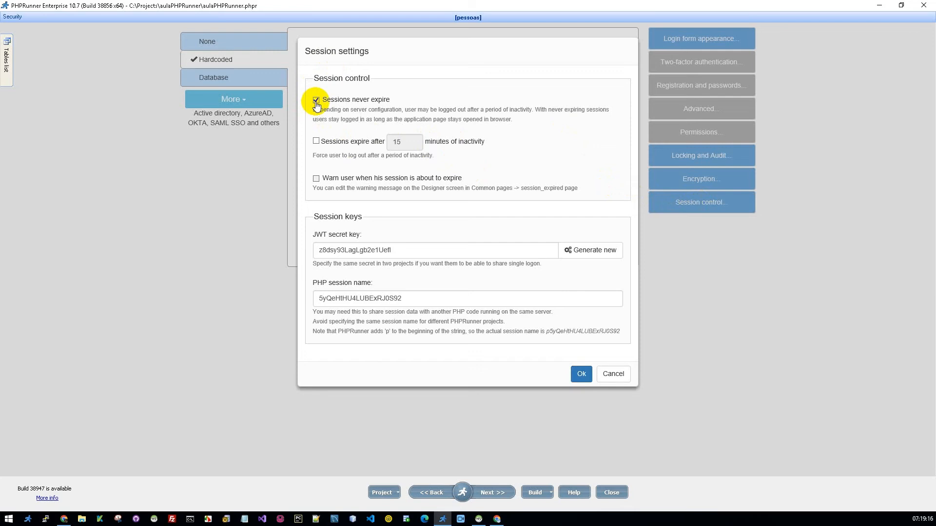
left_click(315, 101)
left_click(316, 142)
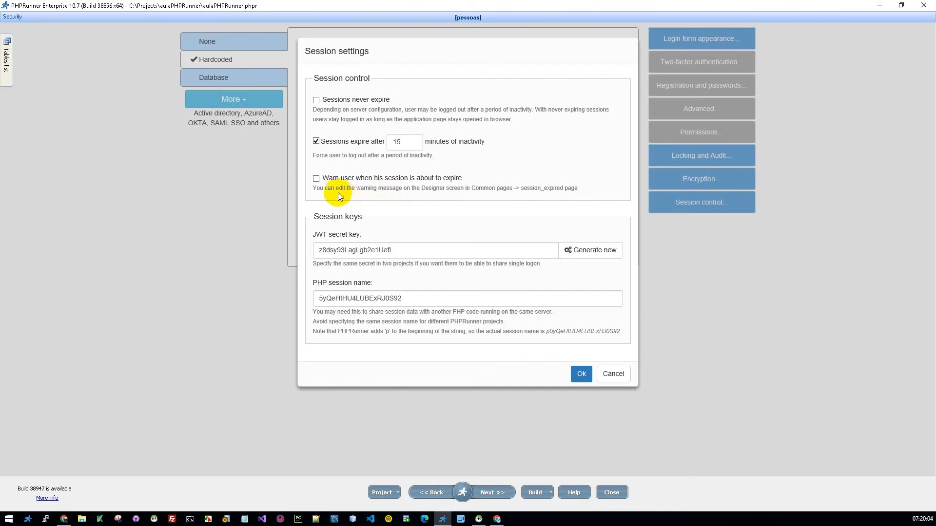
left_click(317, 180)
left_click(316, 179)
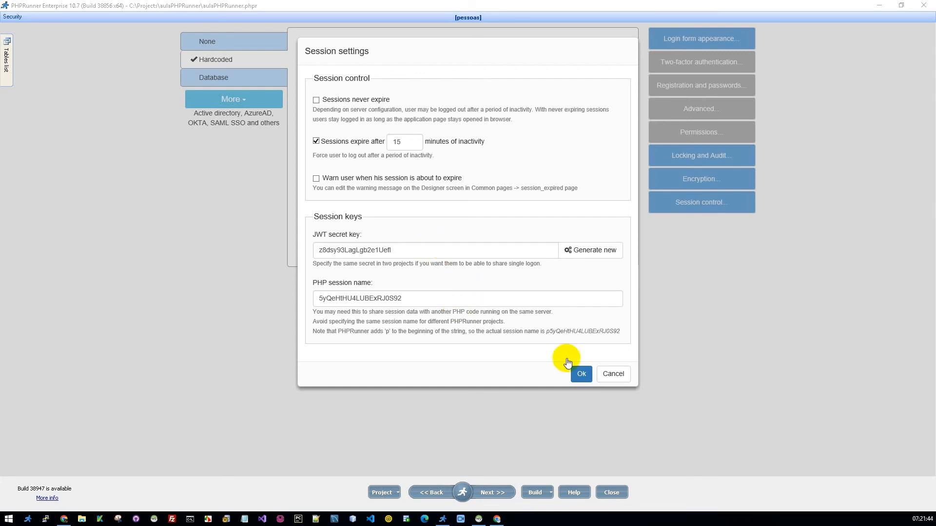
left_click(613, 374)
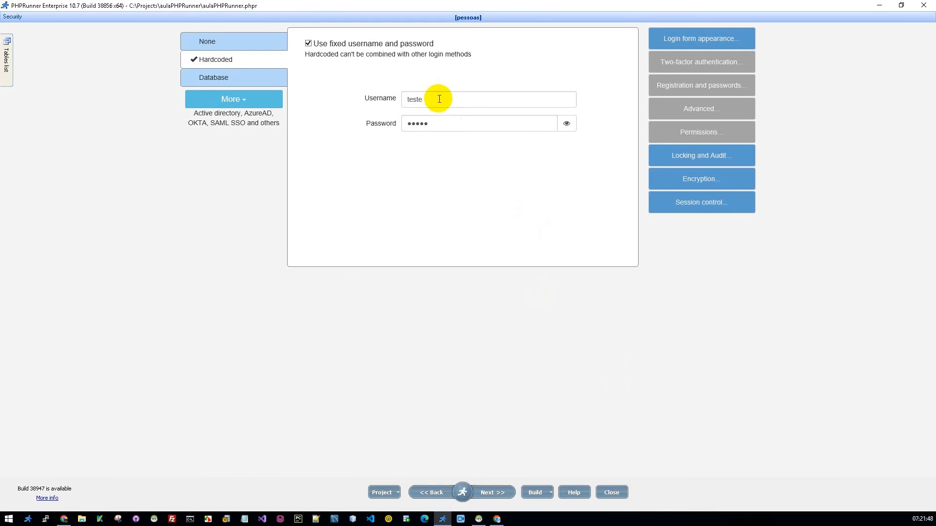